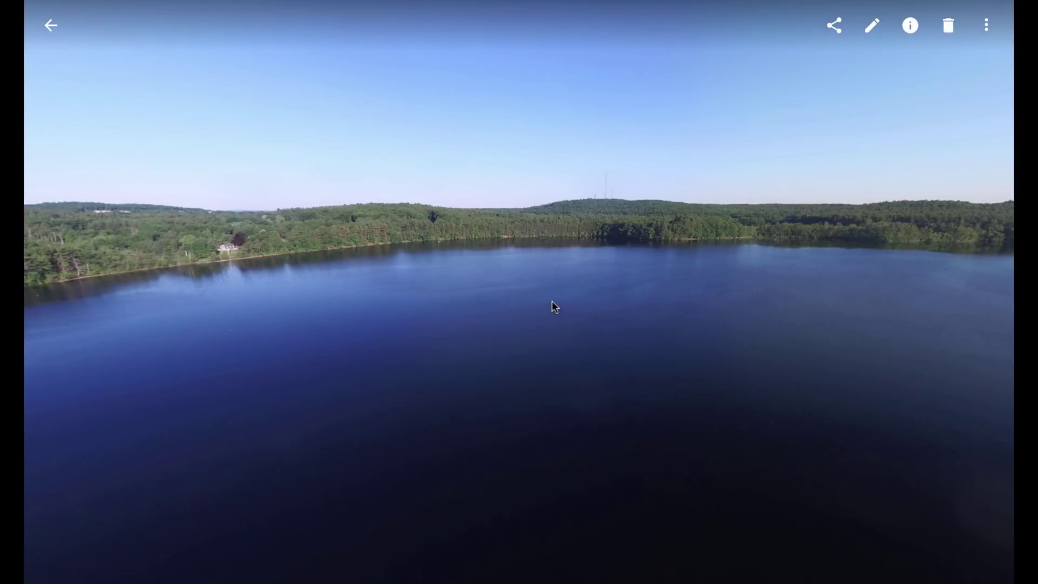
Turn the lake panorama to view the island, the sun and the shoreline buildings.
drag(667, 290, 265, 295)
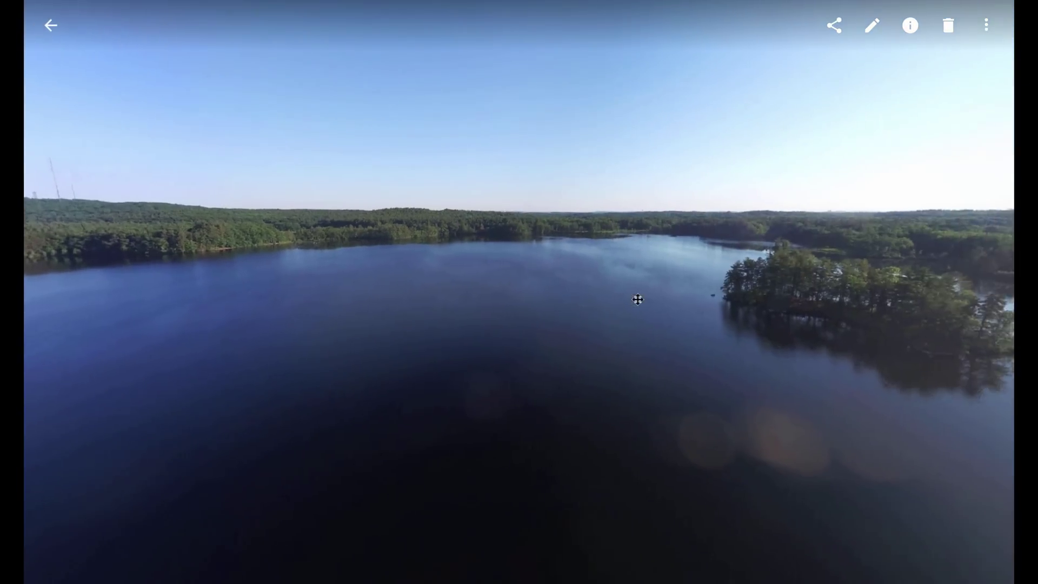
drag(638, 299, 395, 297)
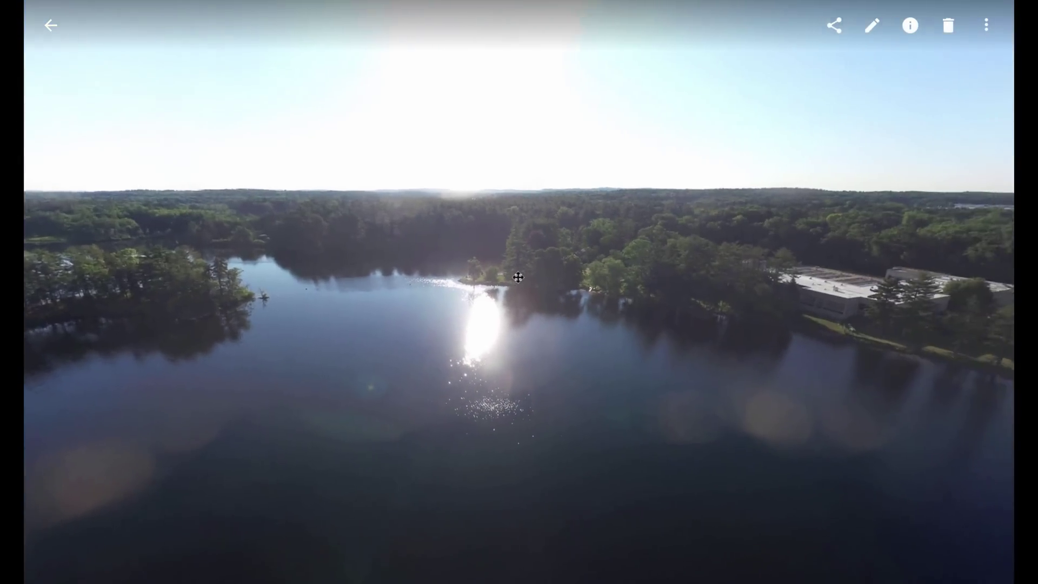
drag(518, 277, 63, 292)
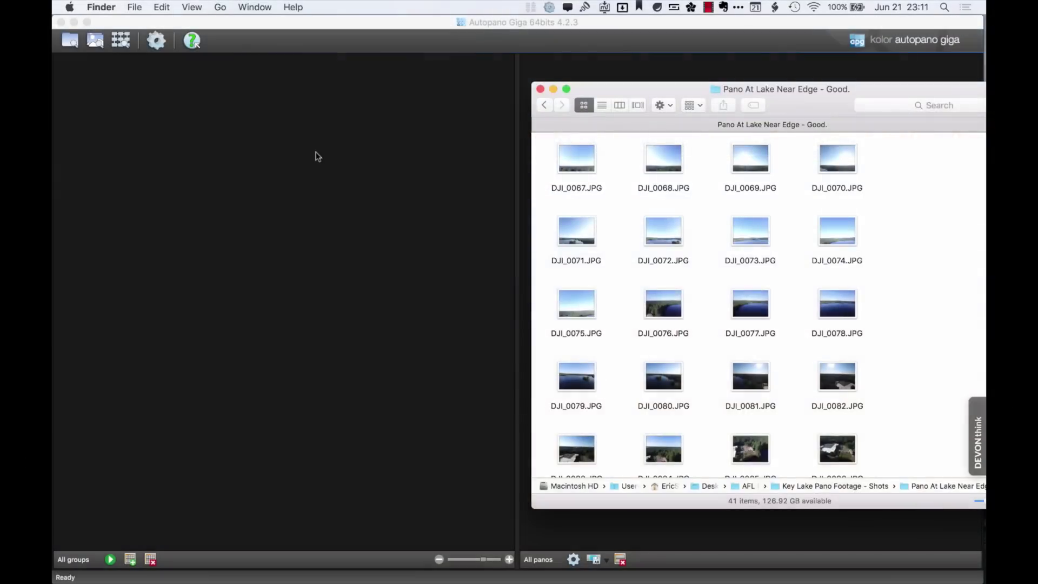
Select all 41 DJI photos in the Finder folder and drop them into Autopano Giga as Group 0.
click(316, 156)
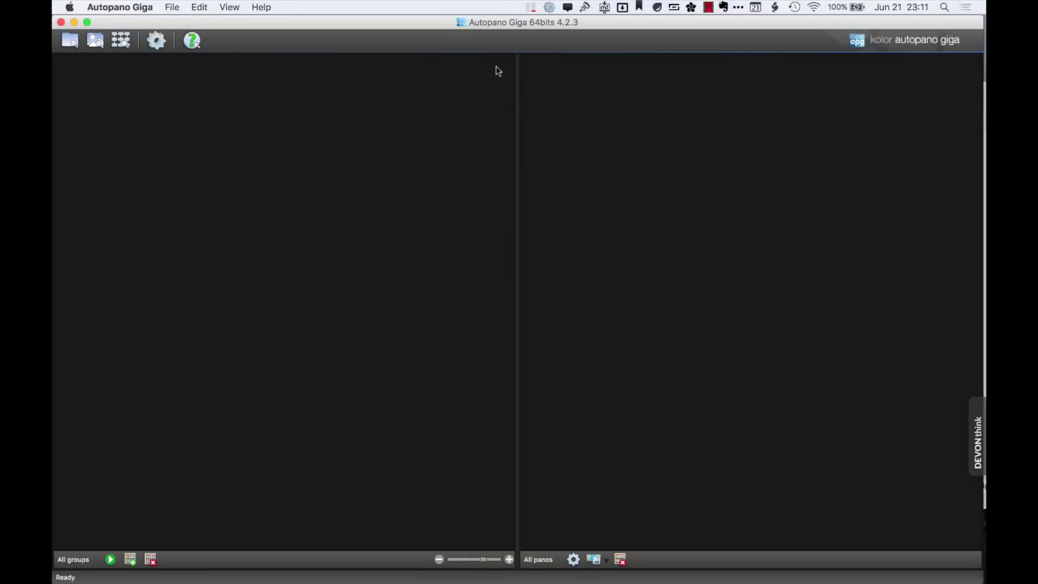
key(super+Tab)
click(581, 166)
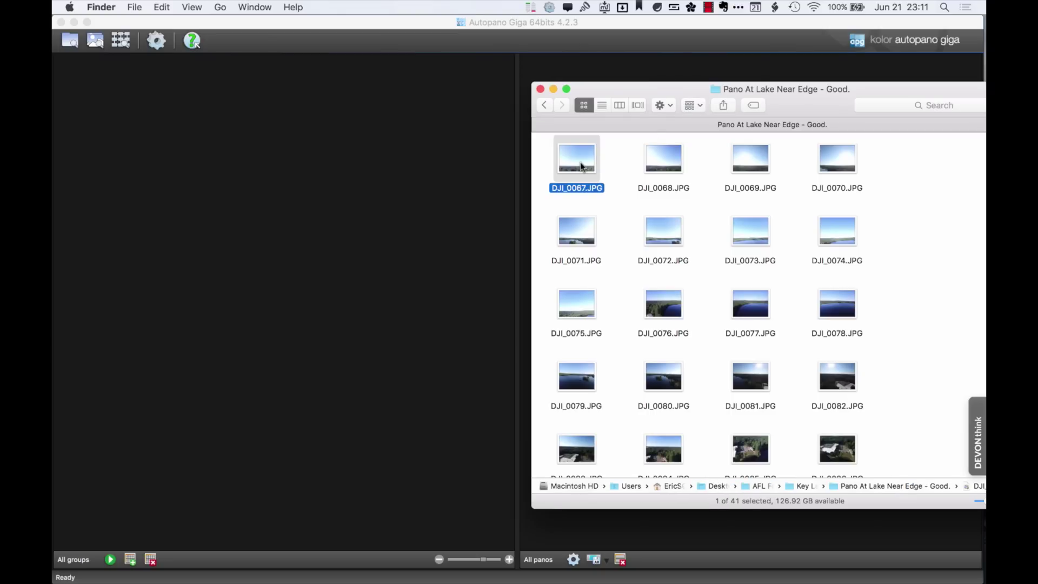
key(Down)
key(Down)
key(Down)
key(Down)
key(Down)
key(Down)
key(Down)
key(Down)
key(Down)
key(Down)
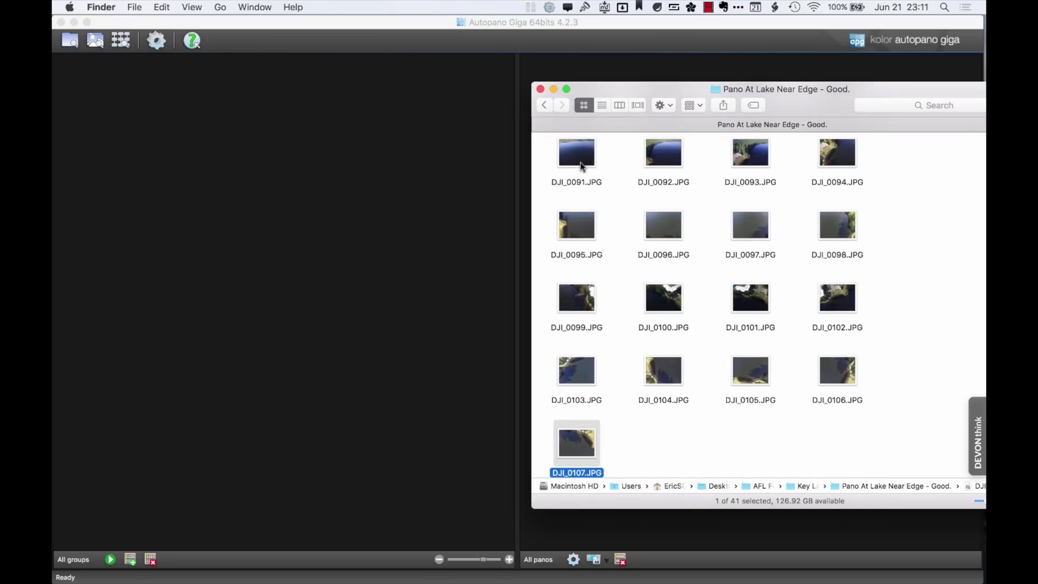
key(Up)
key(Up)
key(Up)
key(Up)
key(Up)
key(Up)
key(Up)
key(Up)
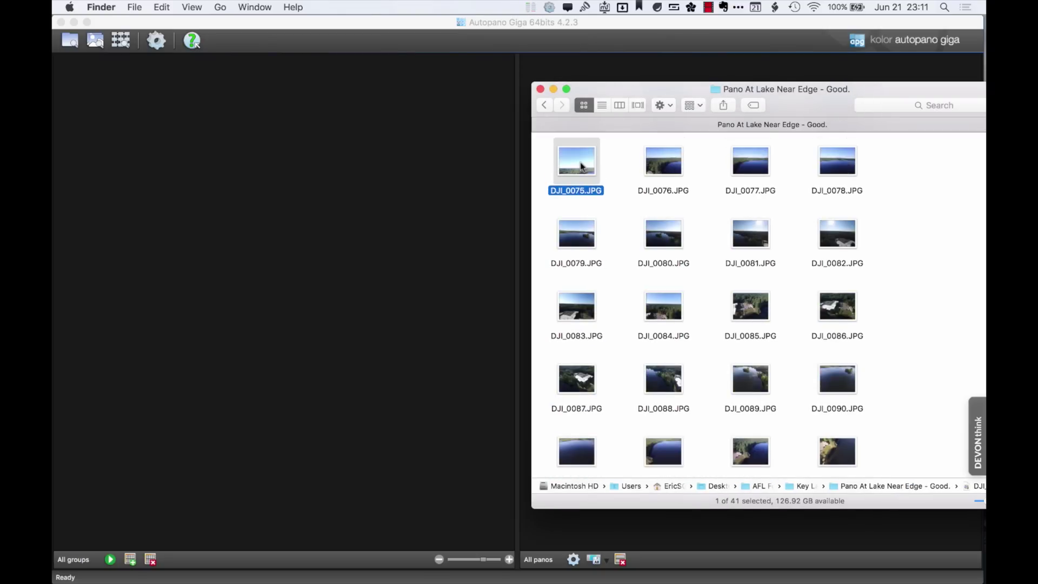
key(super+a)
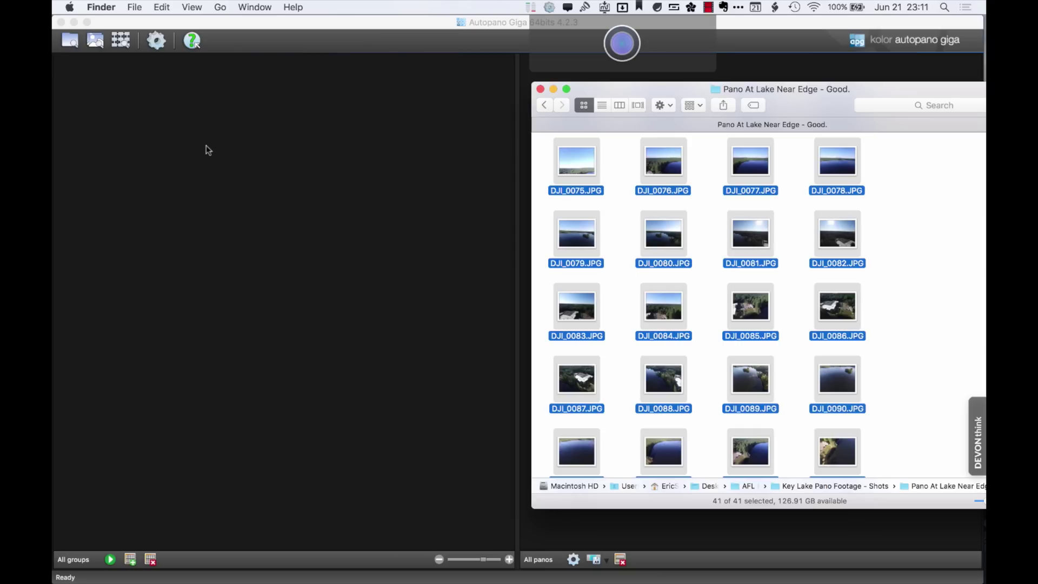
drag(206, 149, 207, 150)
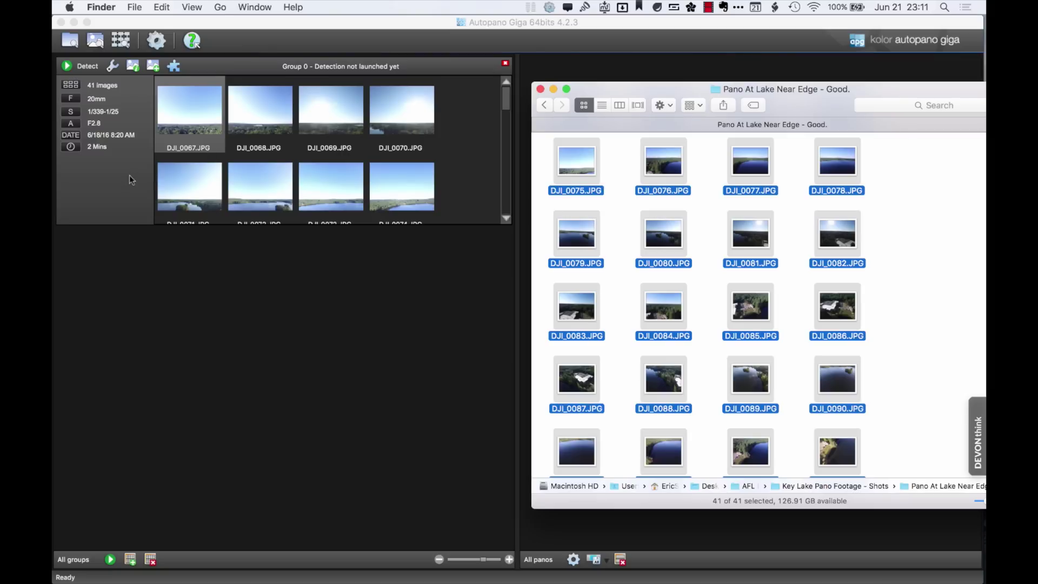
Detect the 40-image panorama (RMS 3.24) and auto-straighten its horizon in the editor.
click(110, 560)
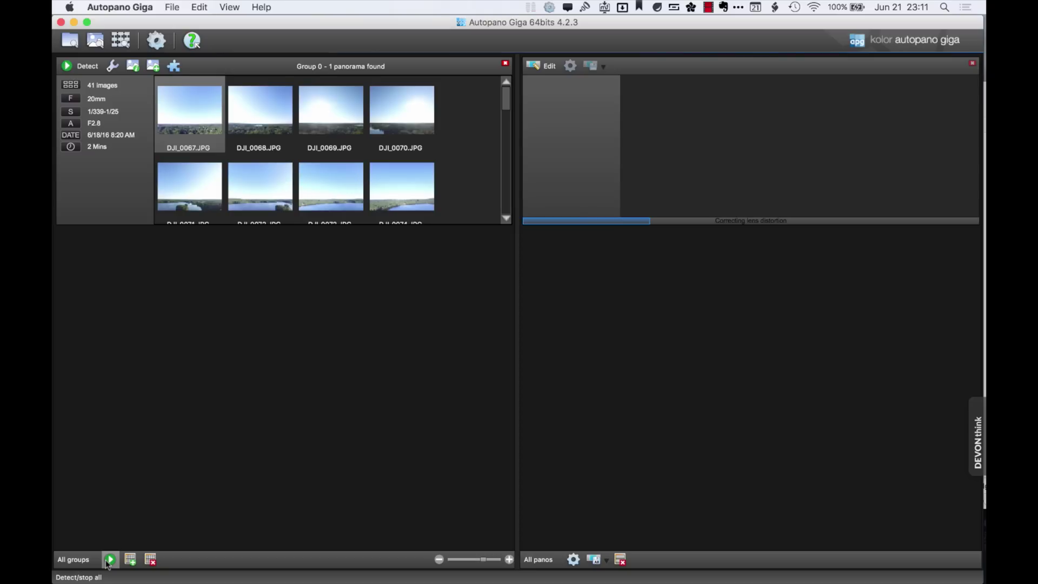
click(550, 66)
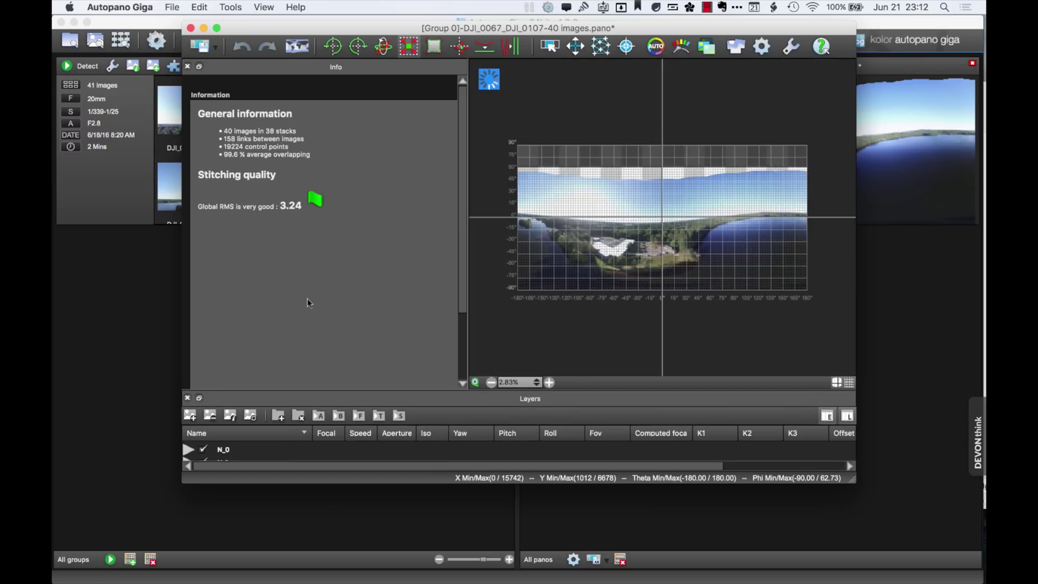
click(491, 50)
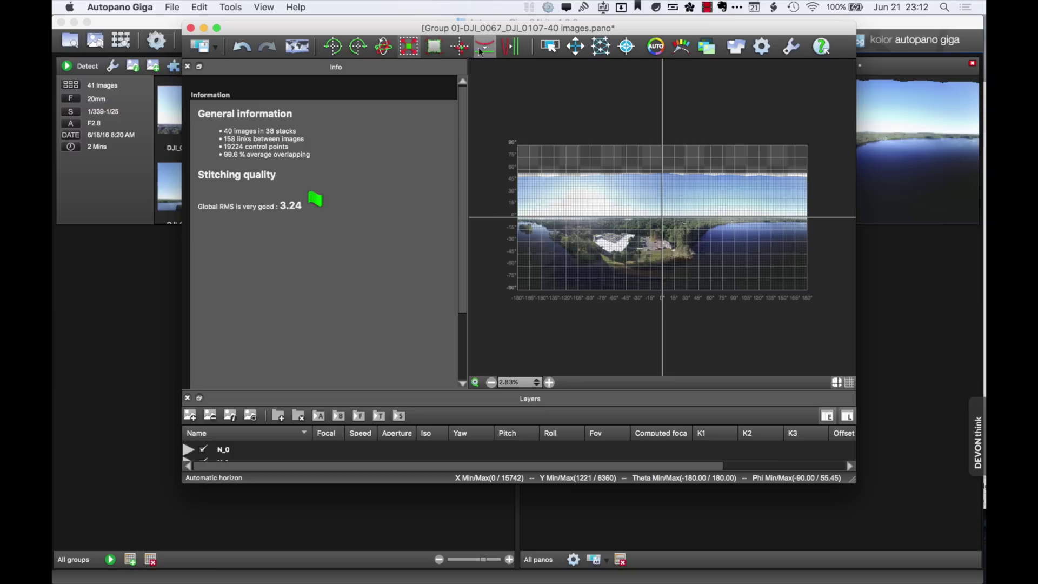
Auto-crop the panorama to 360 × 139.03° (15742 × 6079) and close the editor.
click(434, 47)
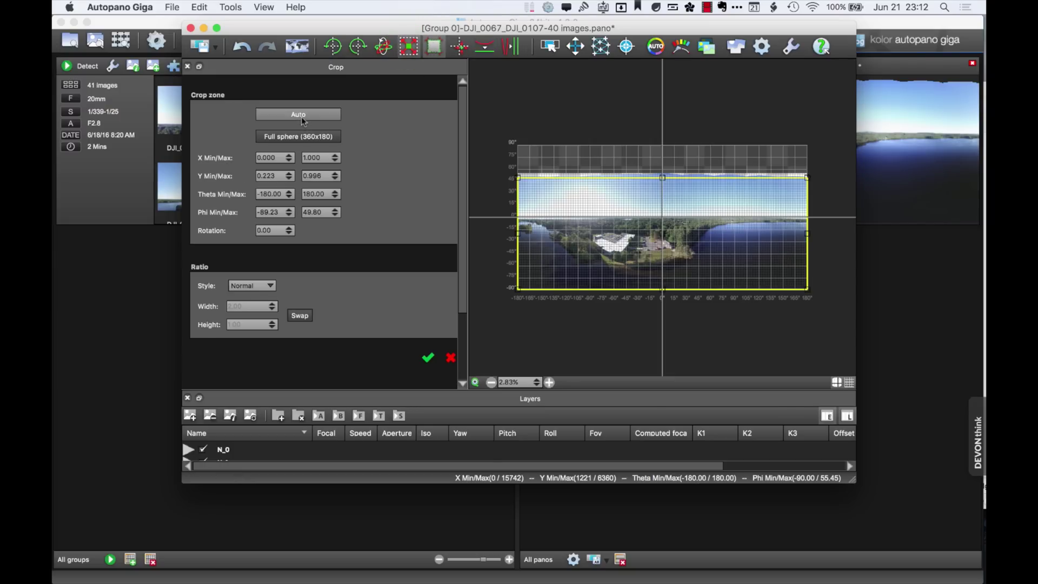
click(421, 363)
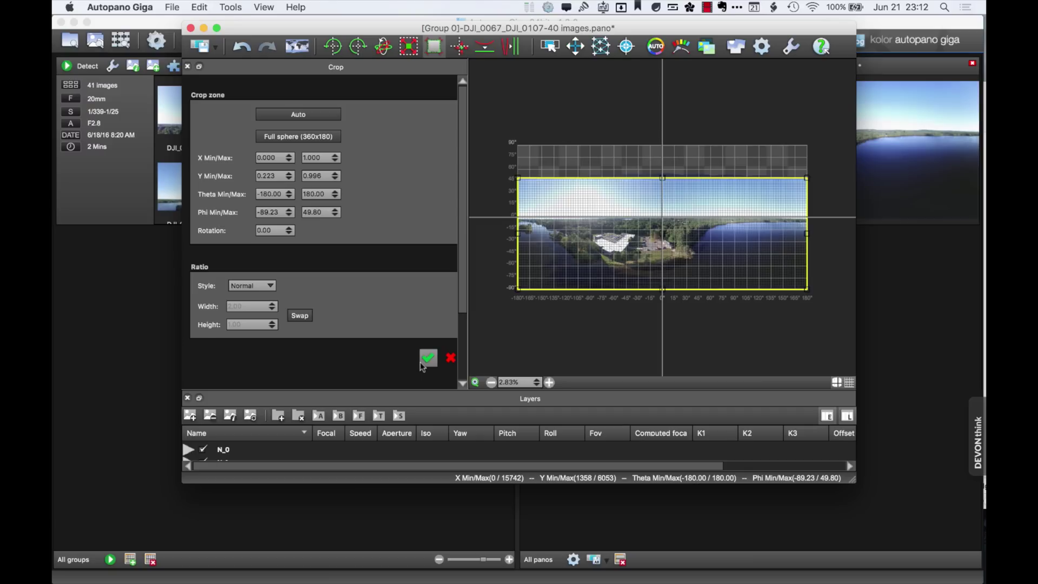
click(420, 361)
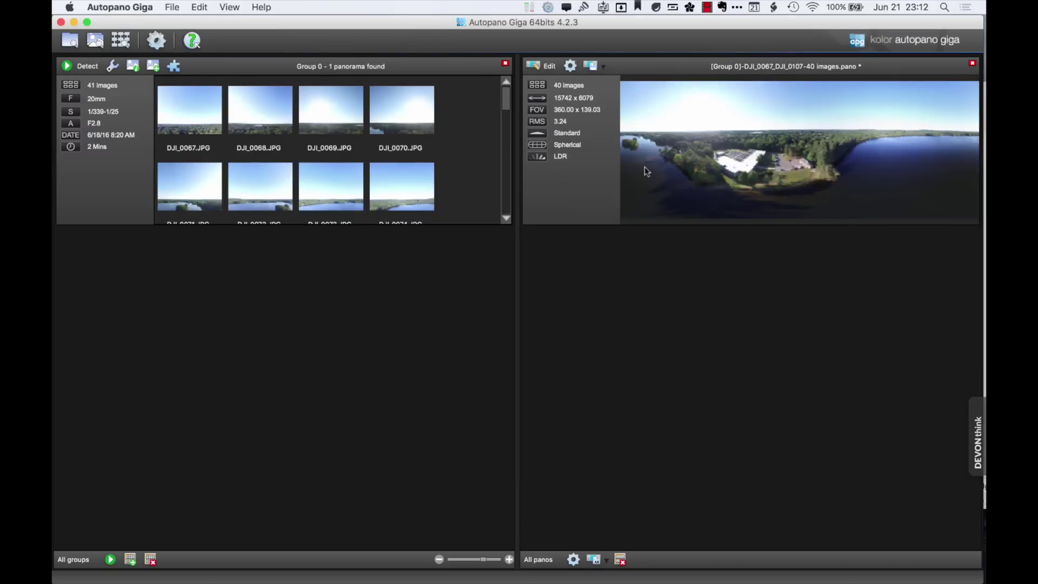
Render the panorama as an 8-bit JPEG at quality 12 Maximum with Bicubic interpolation.
click(571, 66)
click(459, 209)
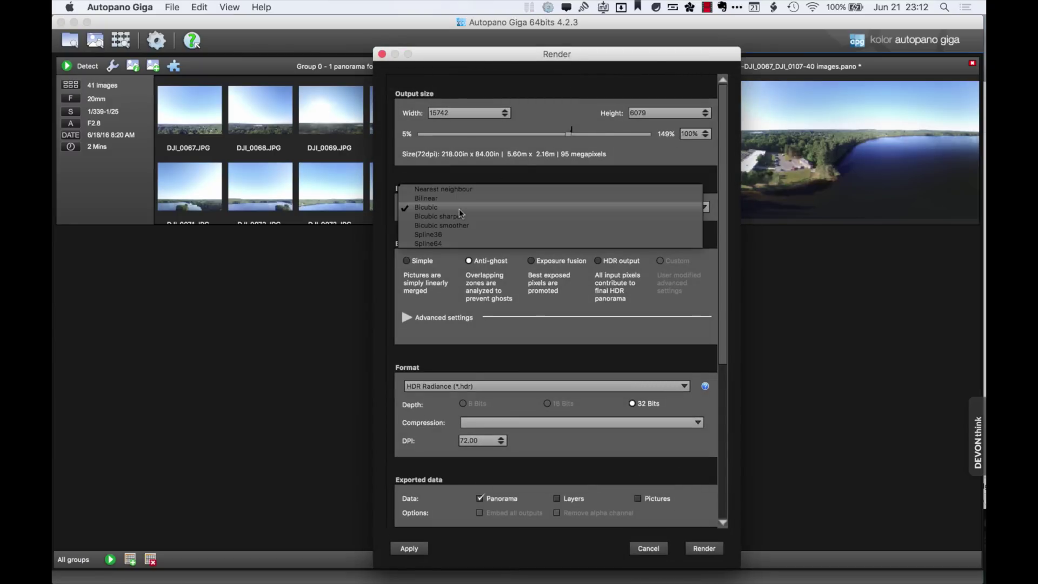
click(460, 209)
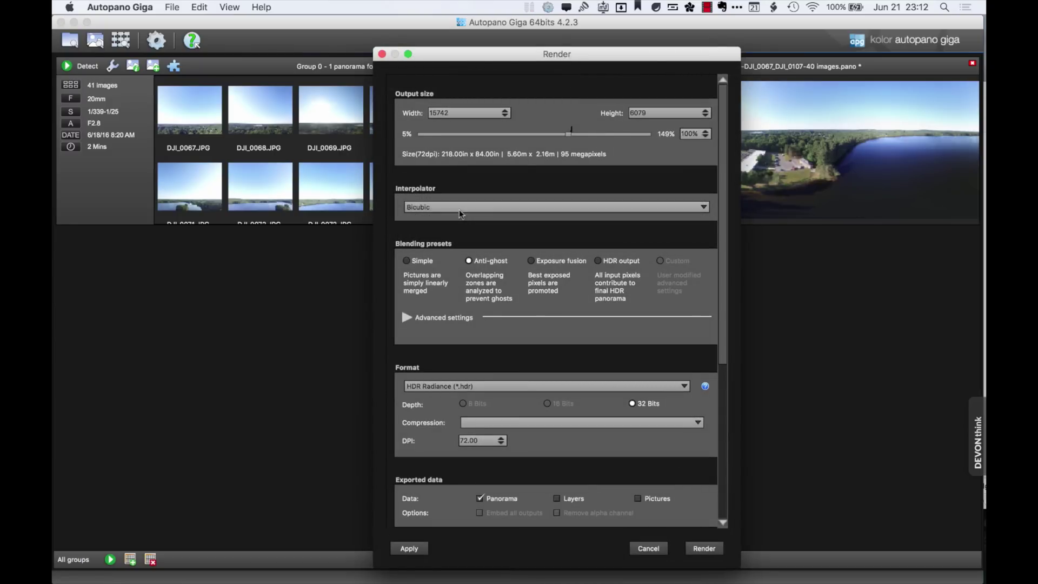
click(436, 387)
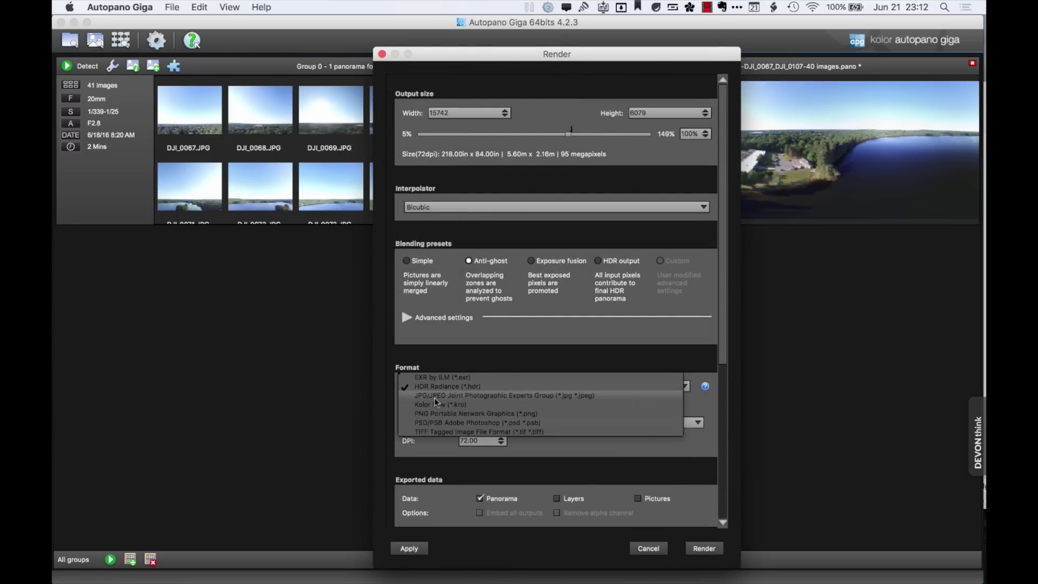
click(434, 398)
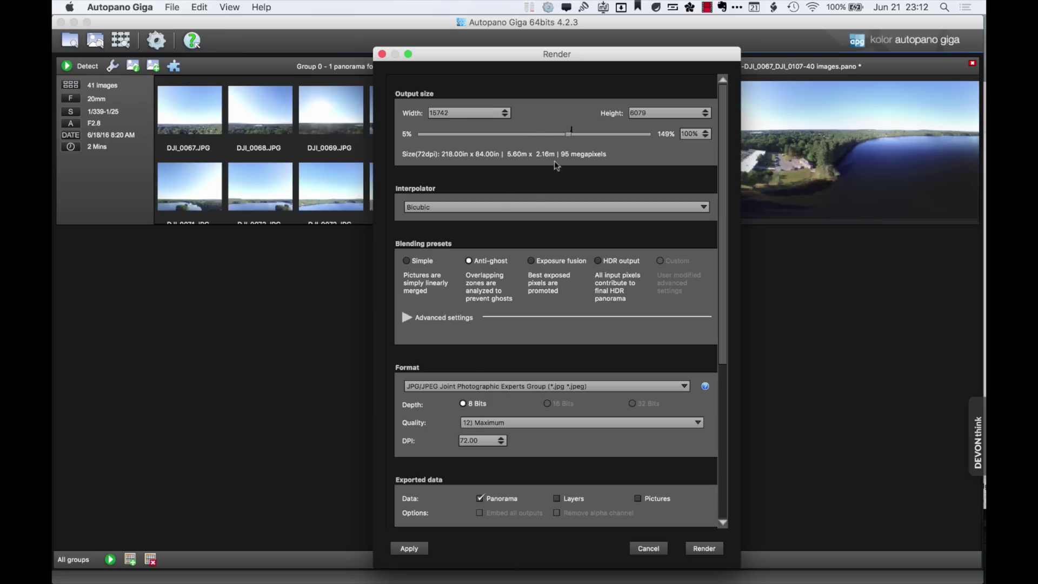
click(691, 550)
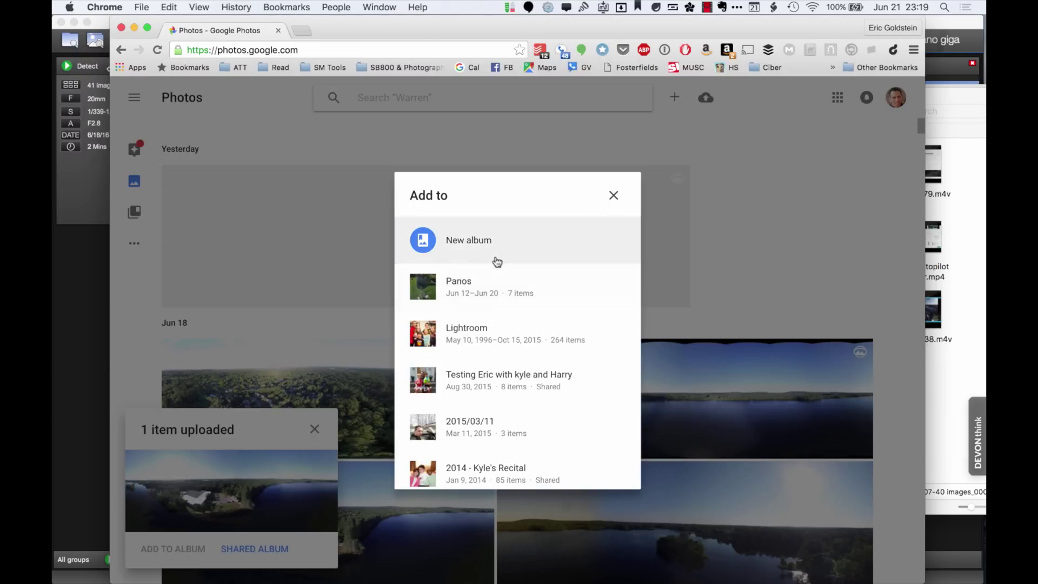
Add the uploaded panorama to the Panos album and pan it toward the parking lot.
click(470, 286)
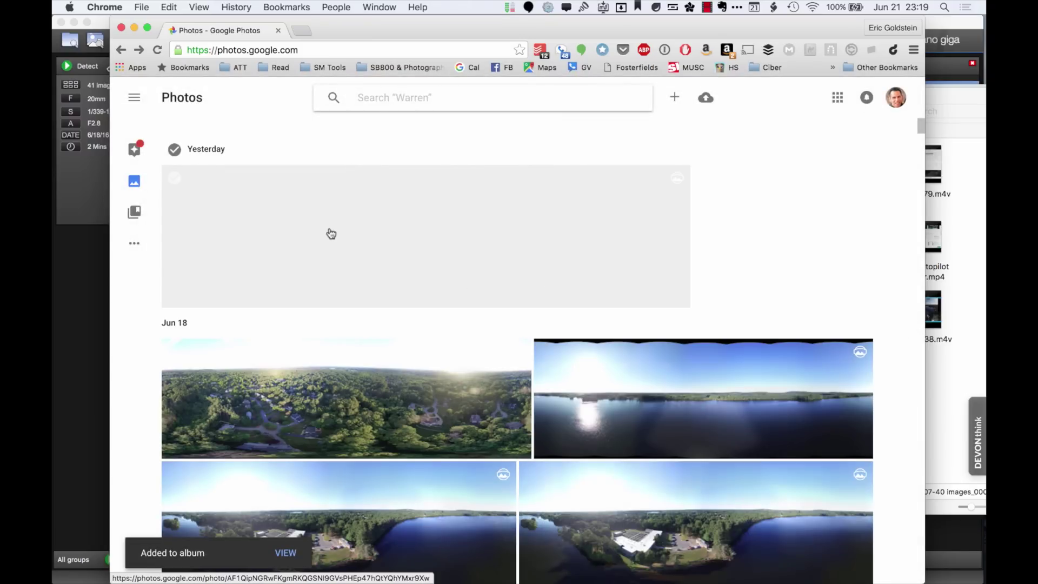
click(331, 234)
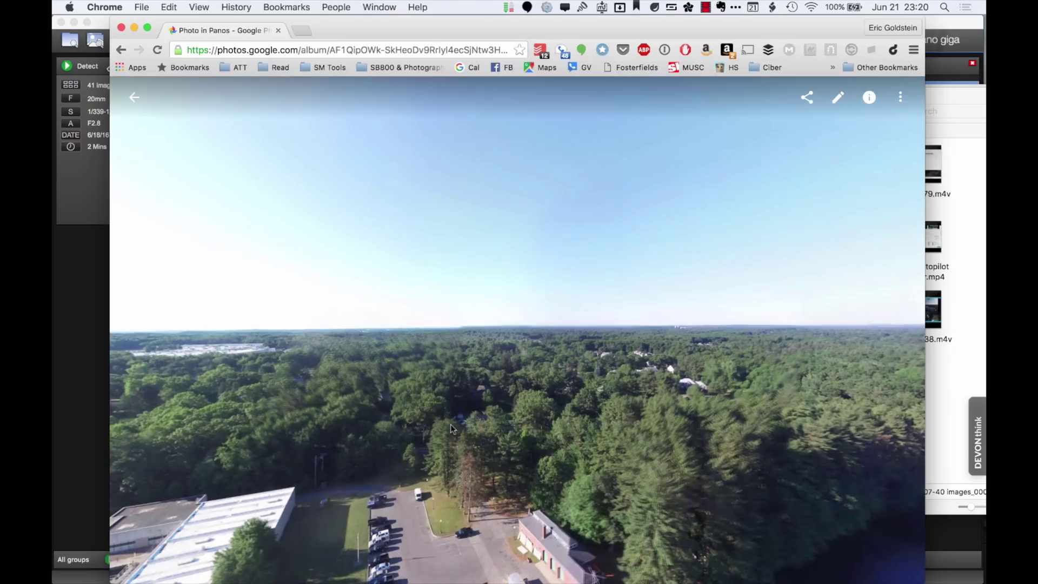
drag(450, 424, 303, 292)
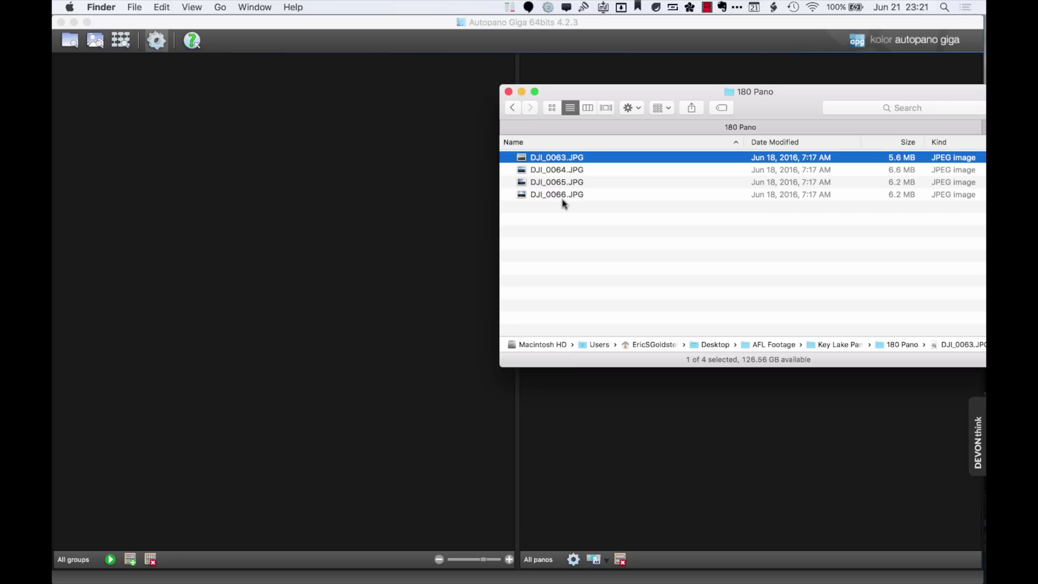
Drag DJI_0063–DJI_0066 from the 180 Pano folder into Autopano Giga as Group 1.
shift+click(563, 195)
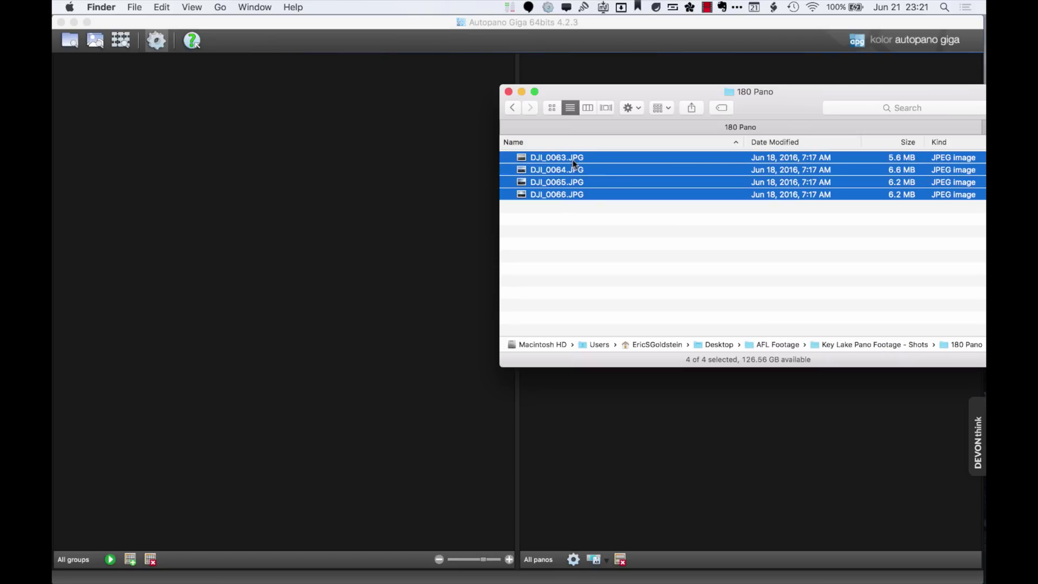
drag(573, 160, 369, 161)
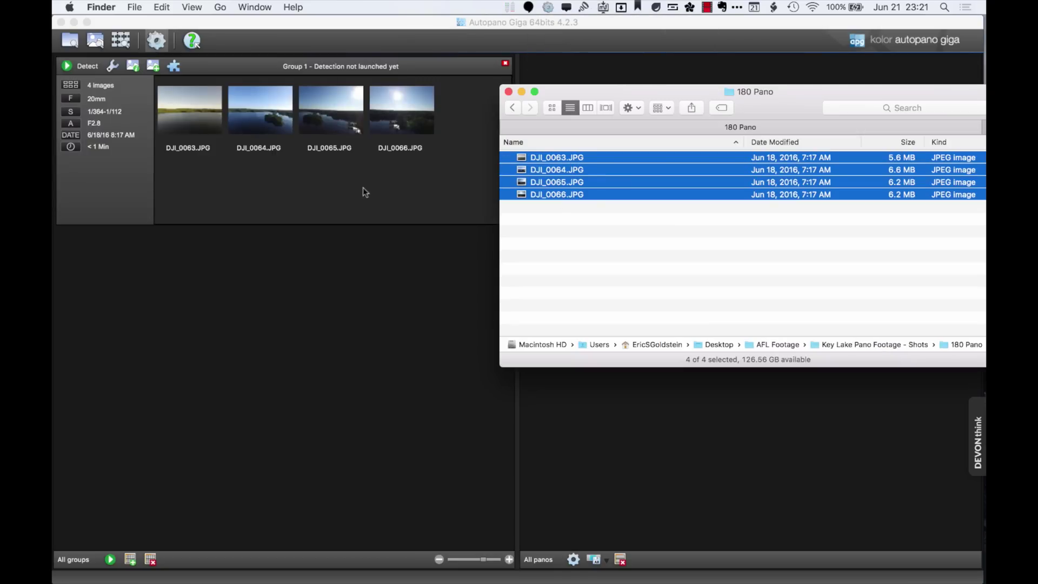
click(350, 257)
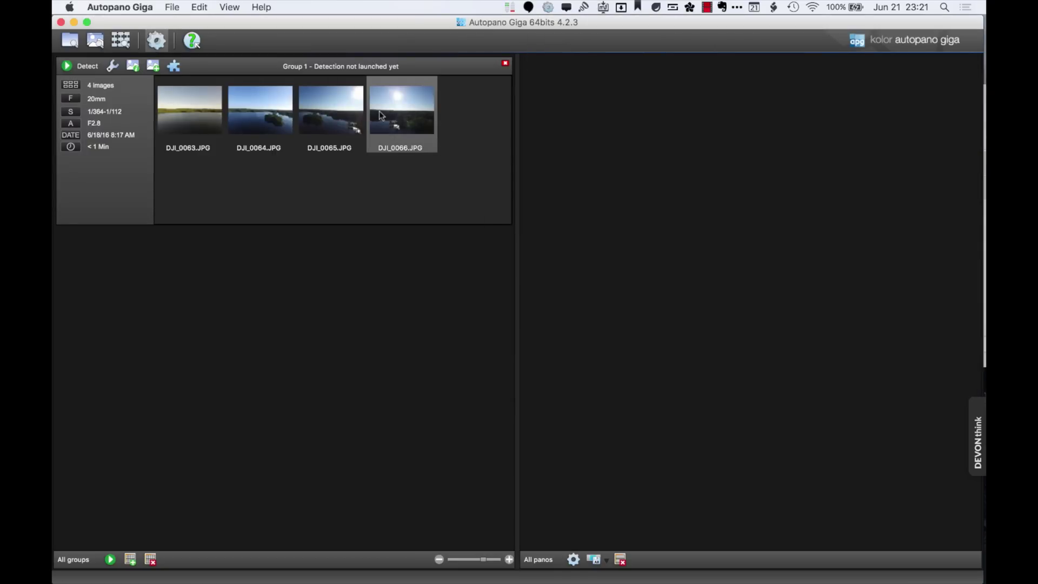
Detect the 4-image panorama (RMS 2.63), crop it to 195.09 × 60.37°, and close the editor.
click(111, 560)
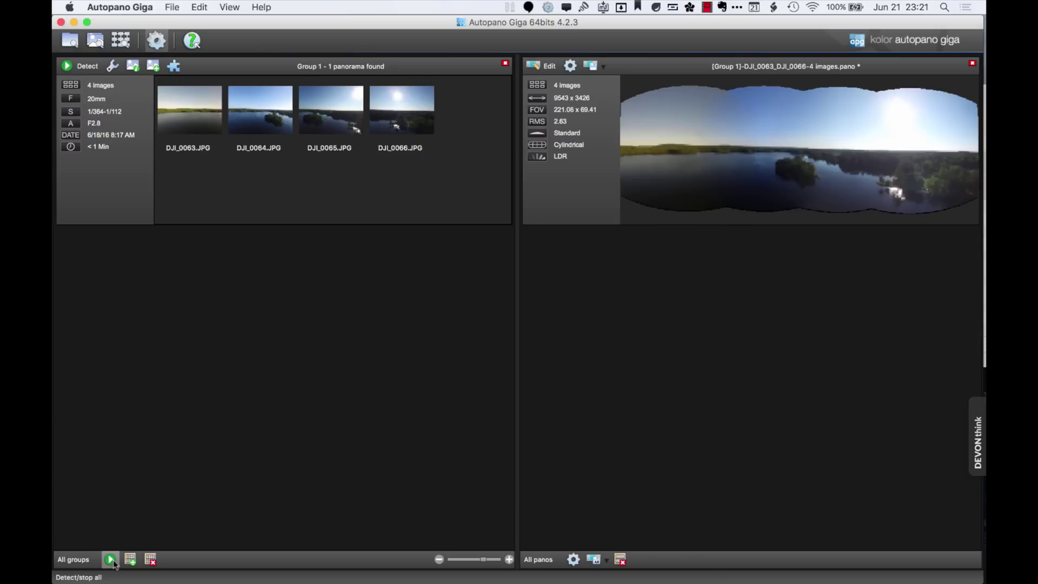
click(549, 66)
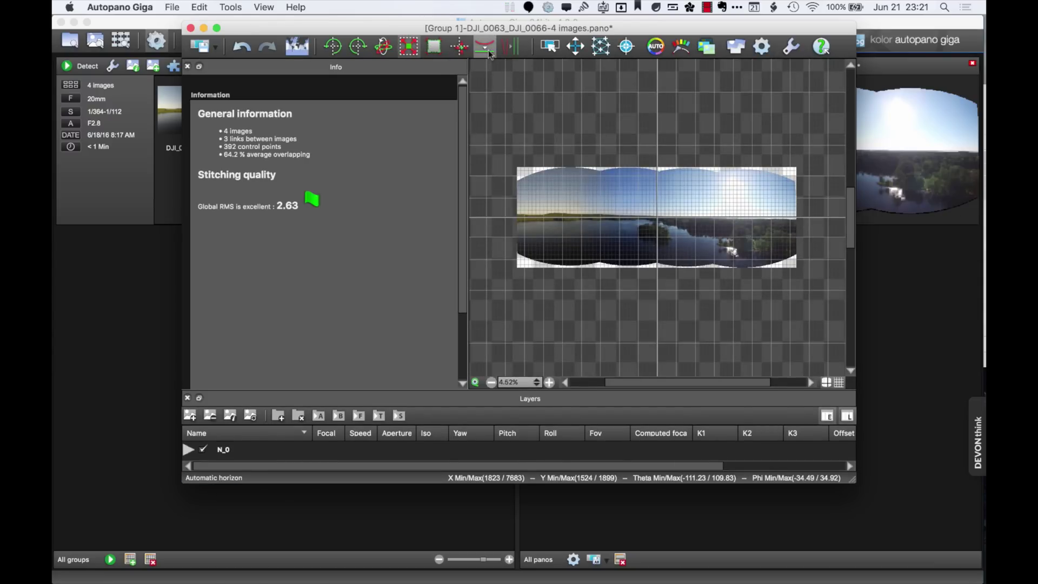
click(433, 48)
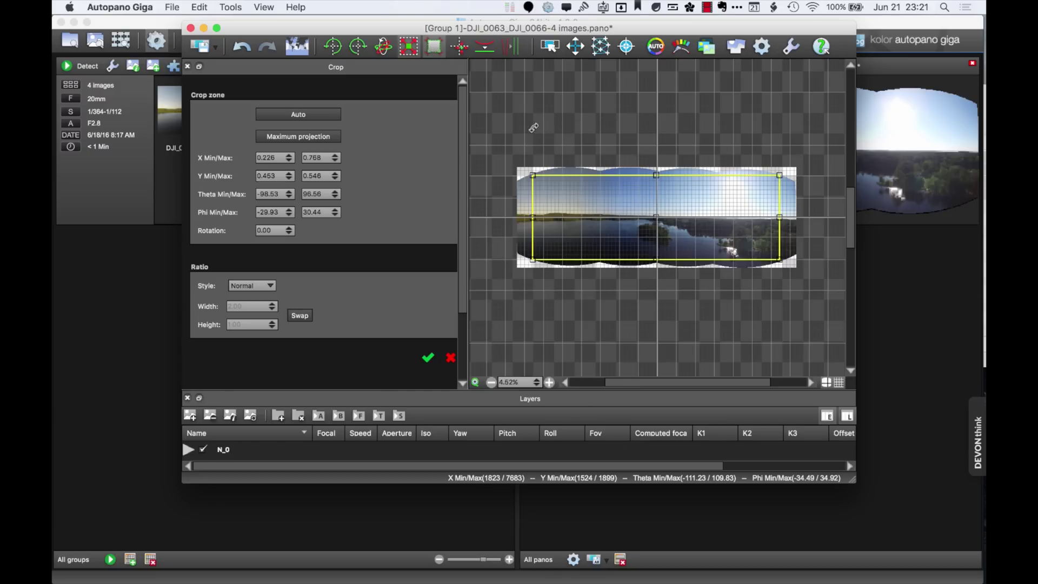
click(425, 357)
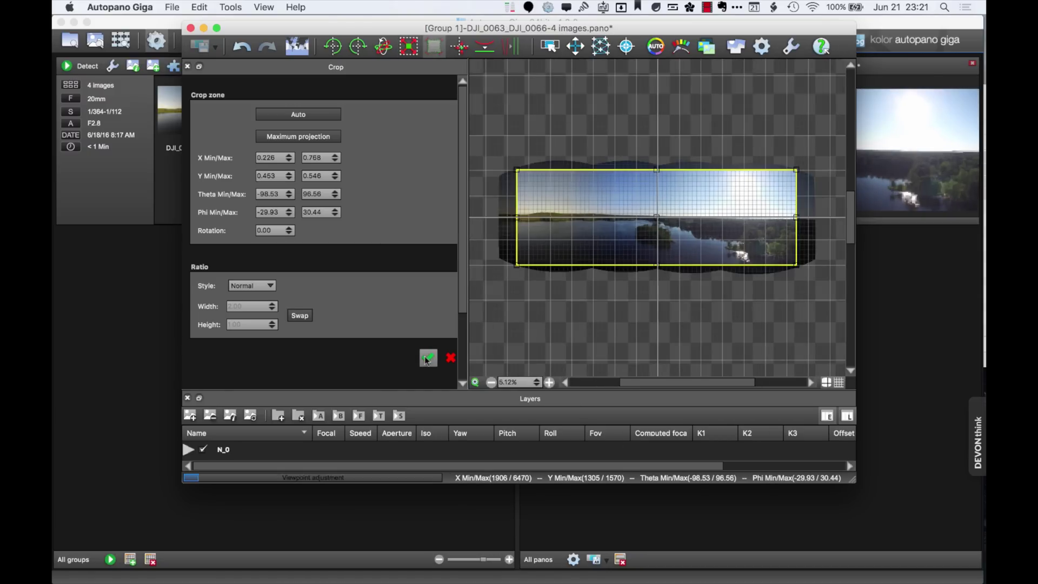
key(super+w)
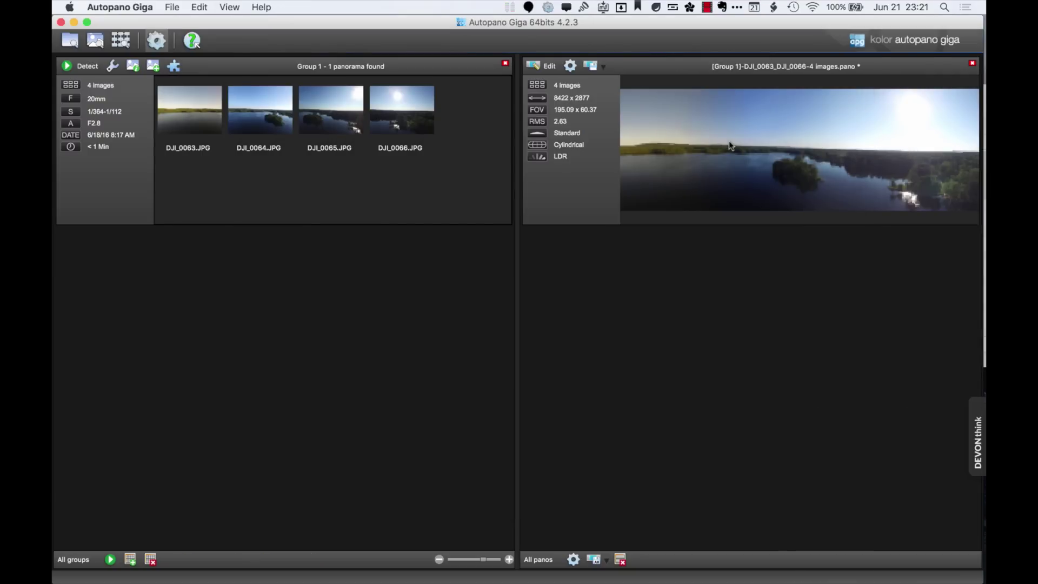
Render the lake panorama as an 8-bit JPEG at quality 12 Maximum into the 180 Pano folder.
click(571, 65)
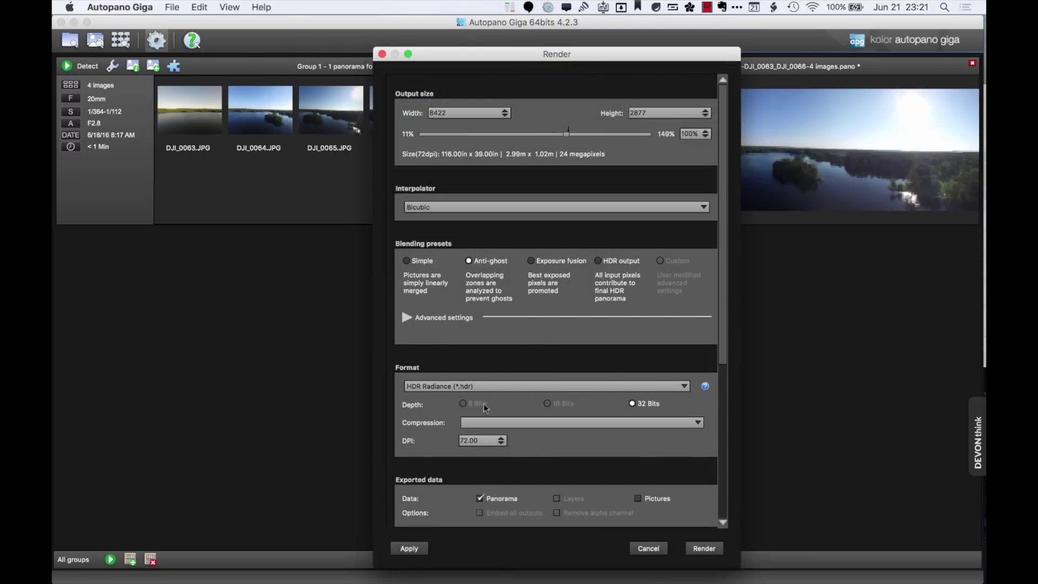
click(486, 387)
click(480, 397)
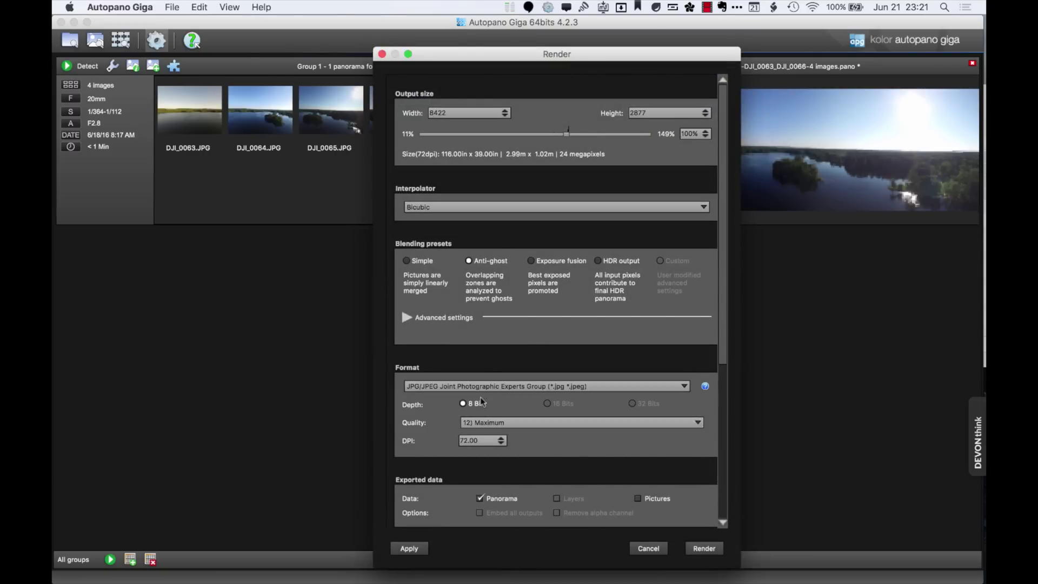
click(701, 549)
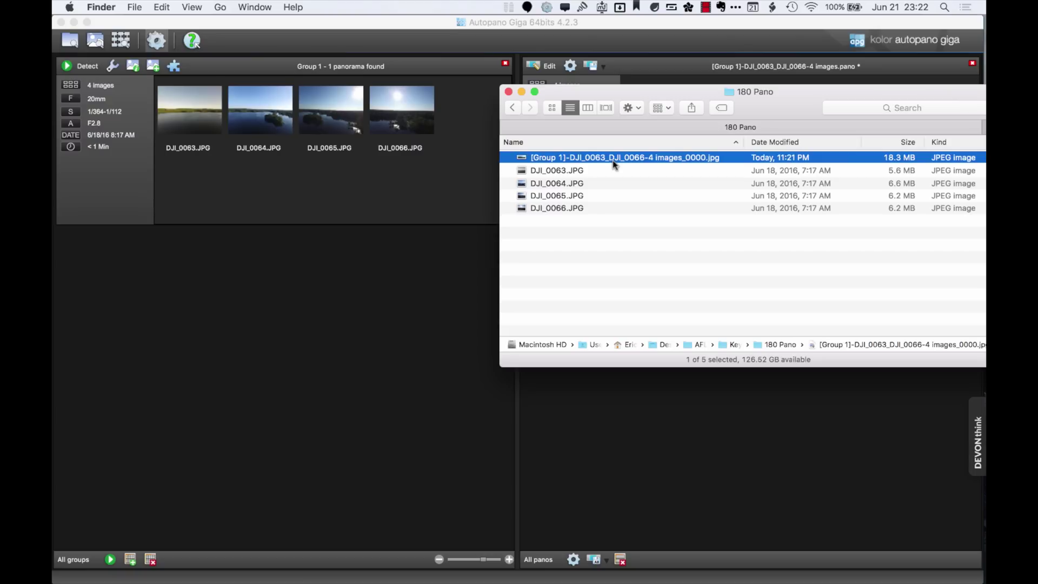
key(space)
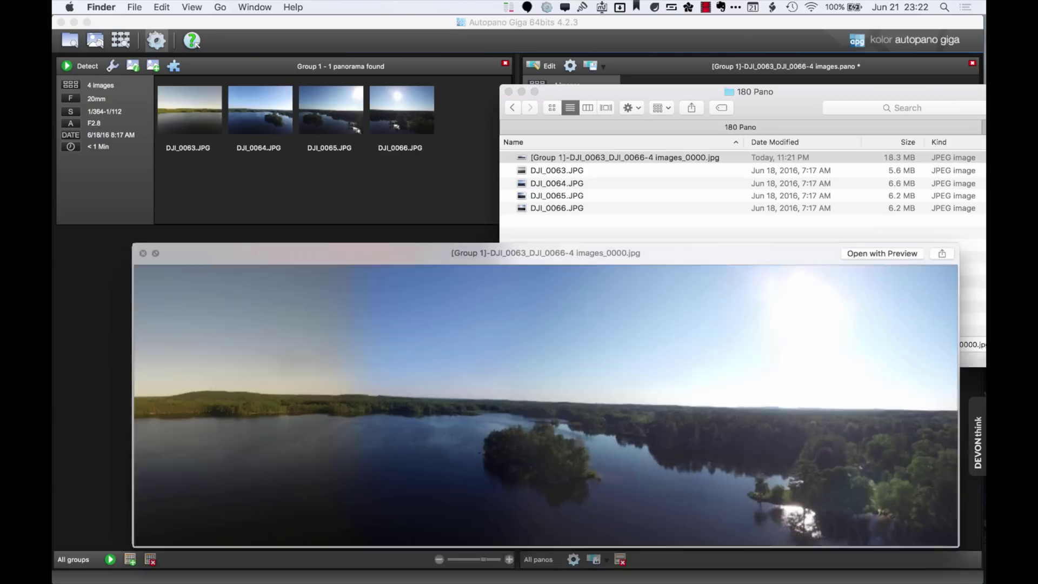
drag(573, 256, 538, 162)
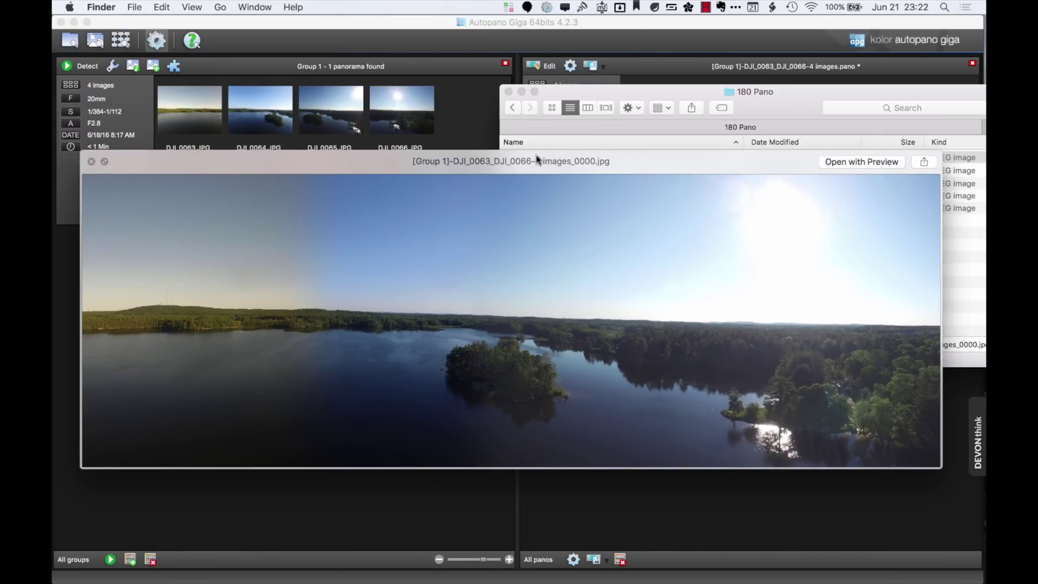
key(space)
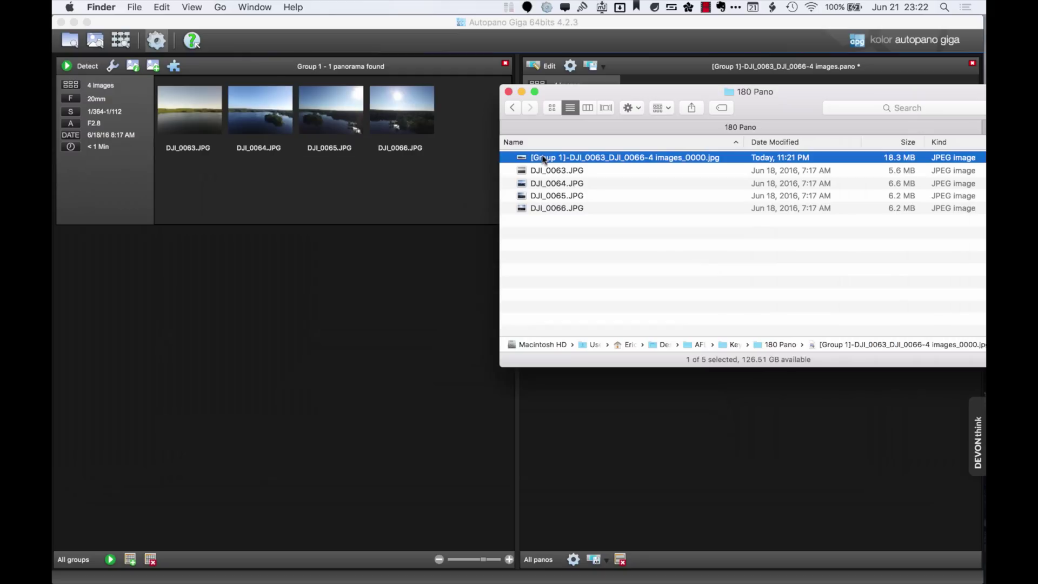
click(705, 6)
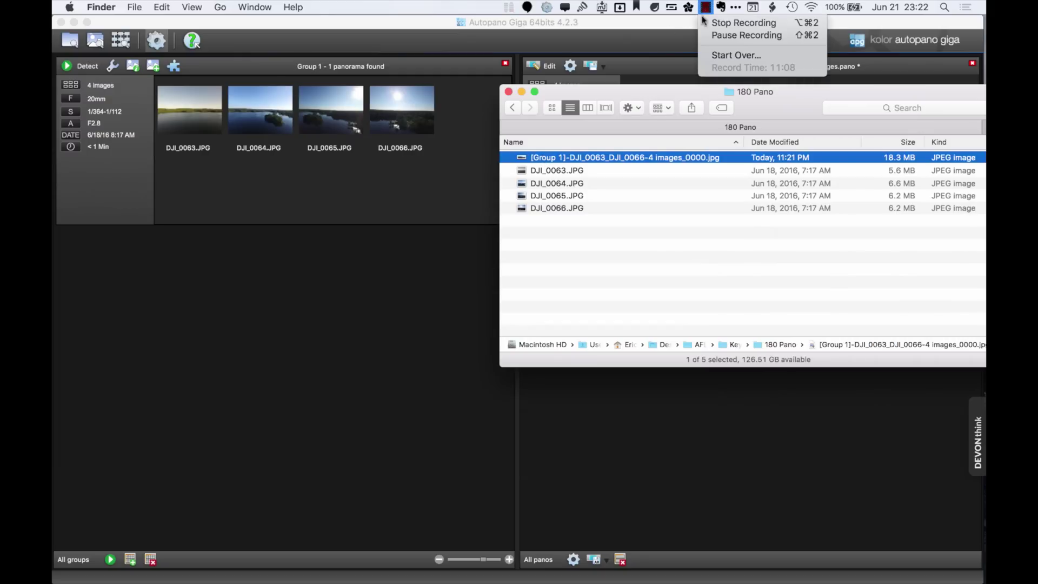